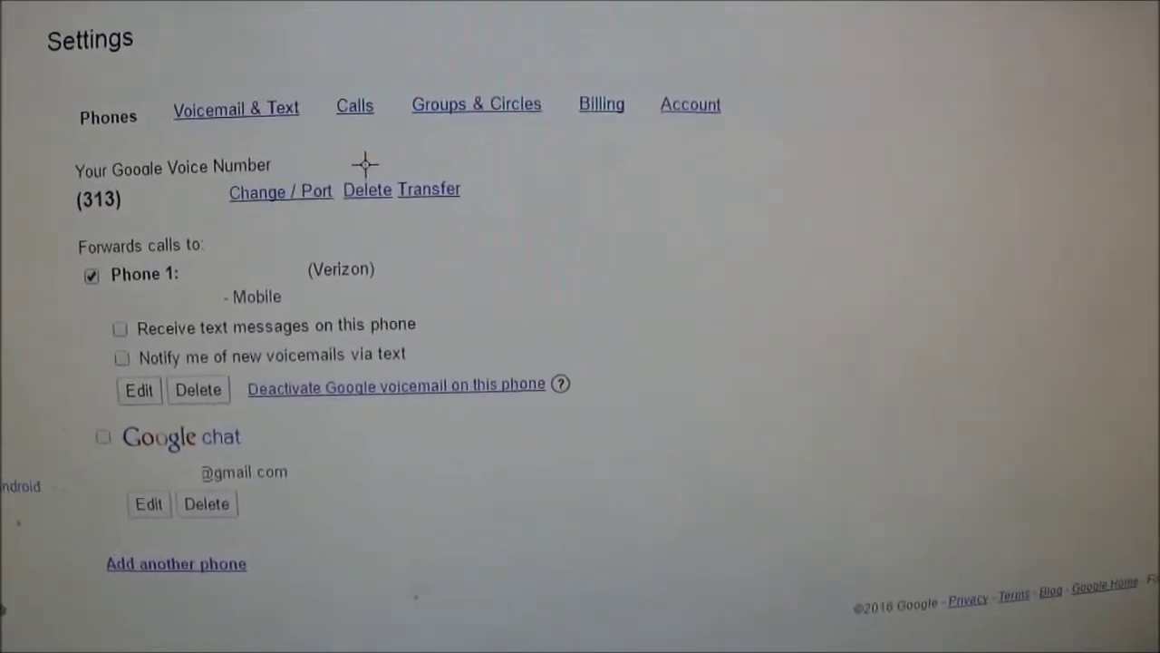
- Drag across the Google Voice phone settings page before searching for "dtmf generator"
mouse_move(338, 139)
left_mouse_down()
mouse_move(405, 160)
mouse_move(414, 145)
left_mouse_up()
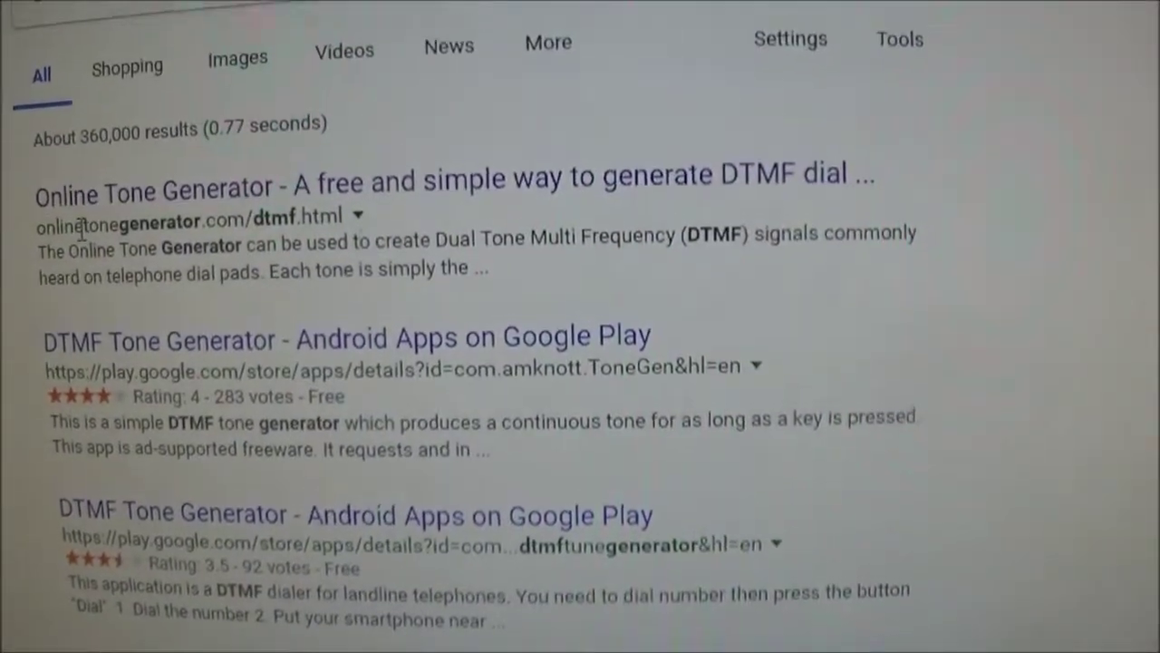
- Open the Online Tone Generator DTMF Dial Tones page with its sixteen-key dial pad
left_click(83, 162)
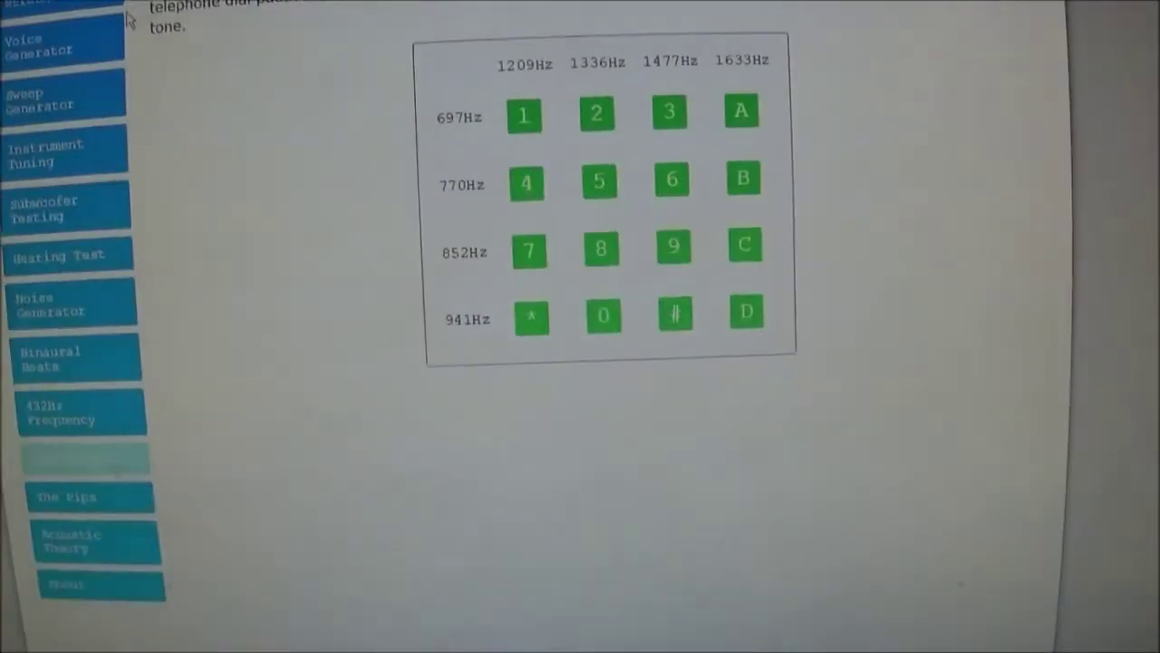